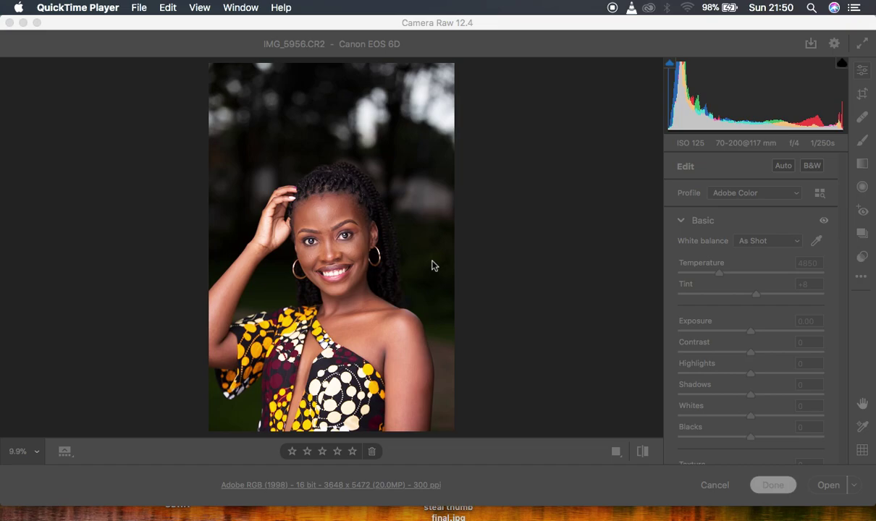
Lower the portrait's Highlights to -59 and compare the result with the original image.
left_click(400, 23)
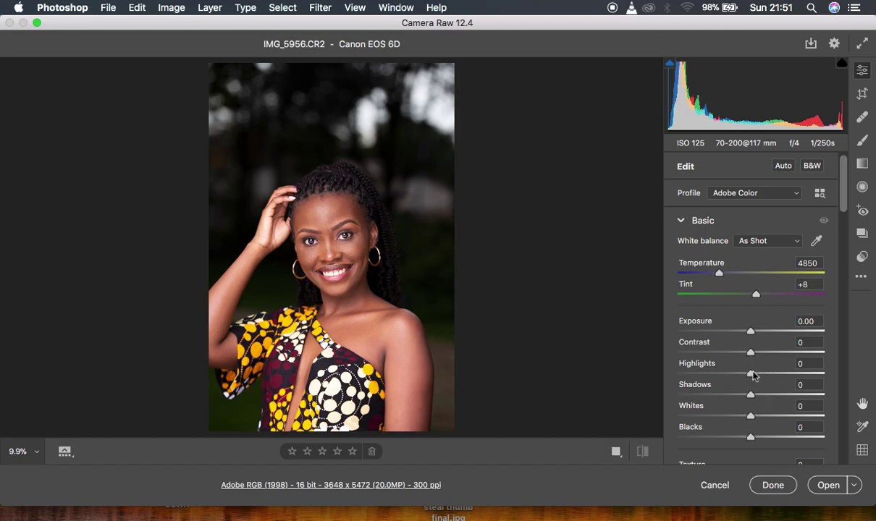
left_click_drag(751, 373, 708, 377)
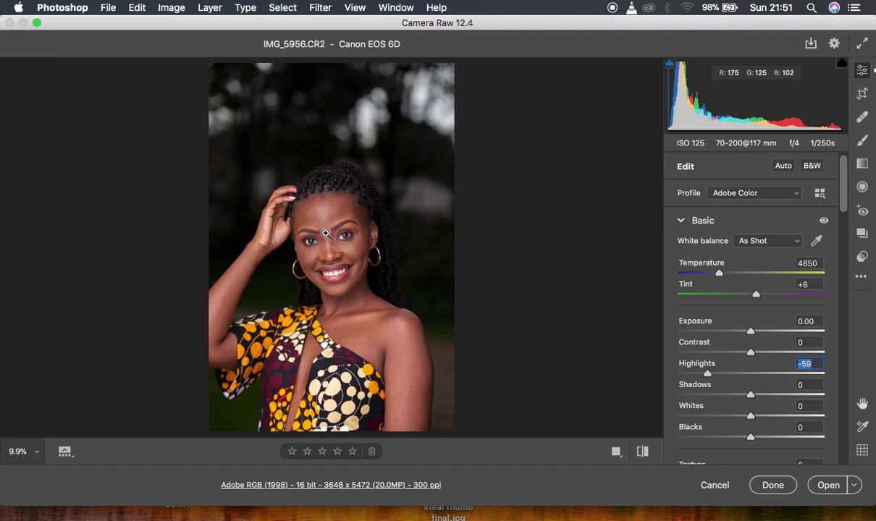
left_click(643, 452)
left_click(643, 452)
left_click(643, 452)
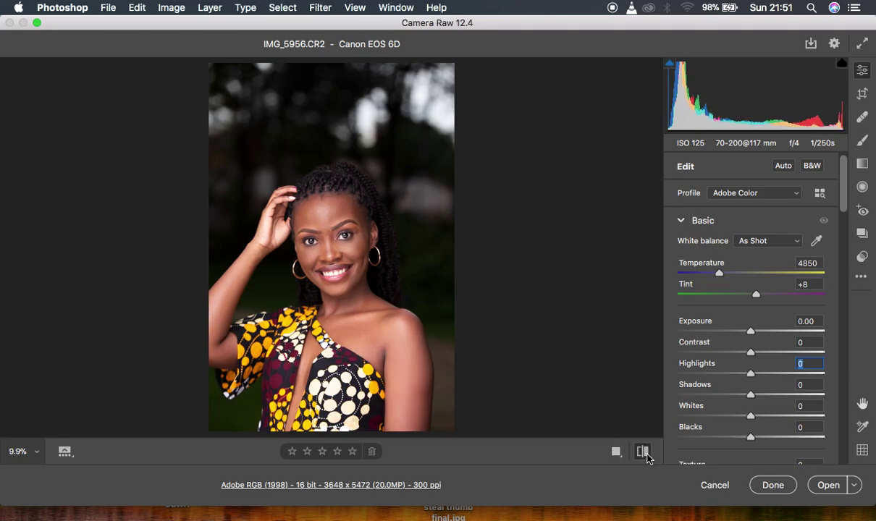
left_click(643, 452)
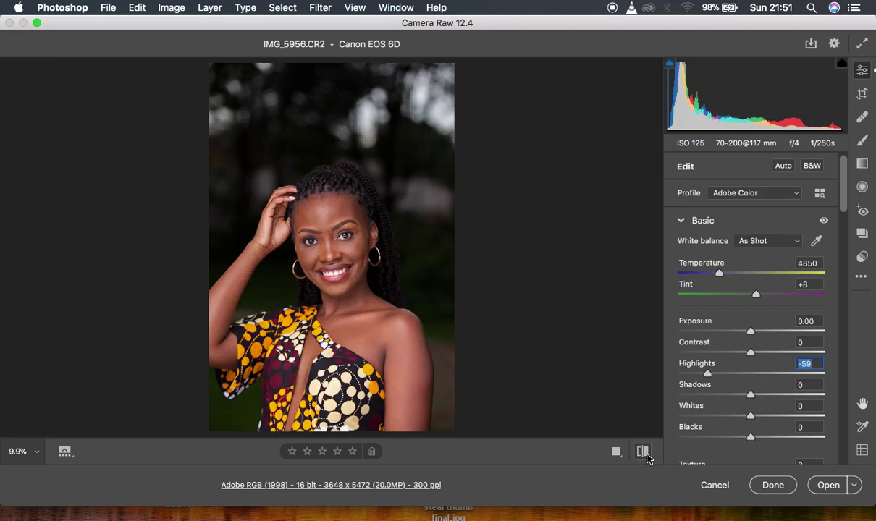
Raise Contrast to +18 and Shadows to +62.
left_click(752, 353)
mouse_move(751, 353)
left_mouse_down()
mouse_move(775, 352)
mouse_move(763, 354)
left_mouse_up()
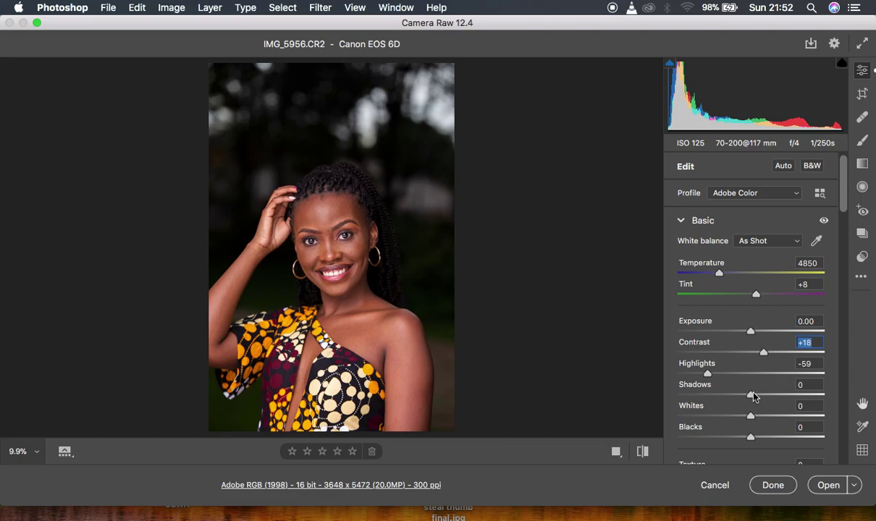
left_click_drag(753, 396, 796, 398)
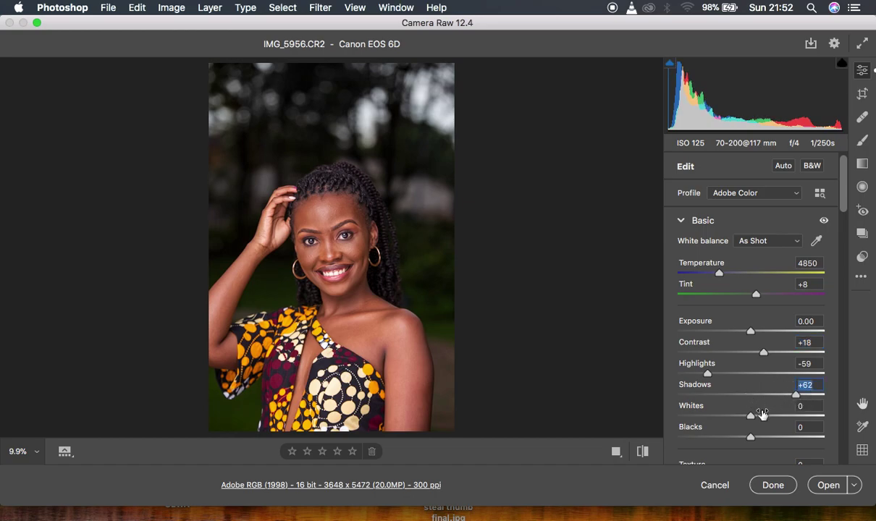
Lower Whites to -78 and Blacks to -13, comparing the photo with its original version along the way.
left_click_drag(754, 419, 696, 420)
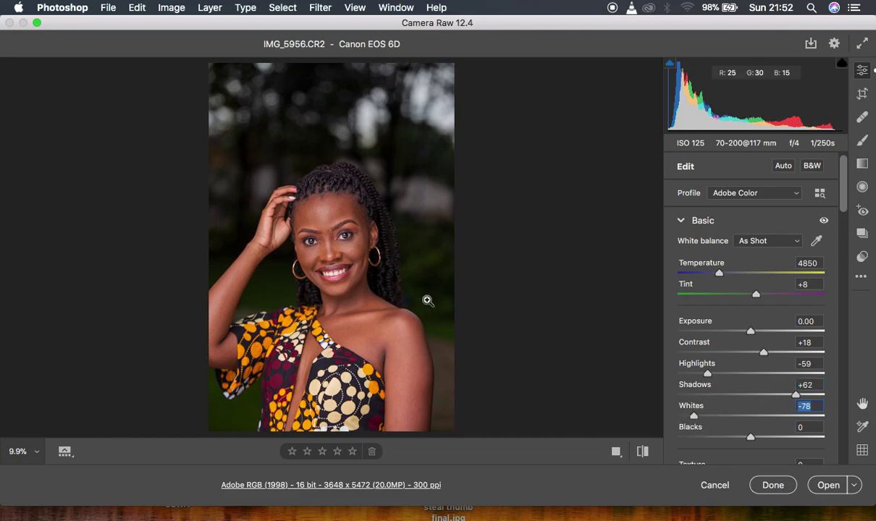
left_click(643, 451)
left_click(643, 451)
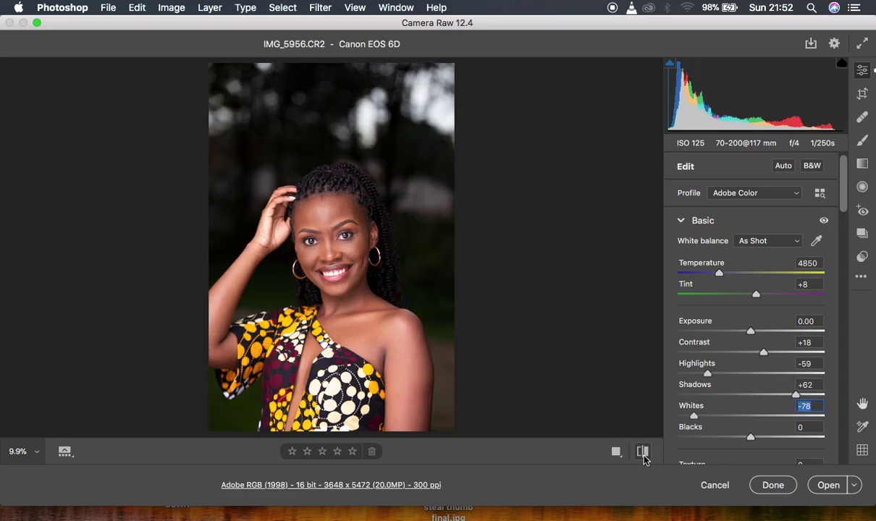
left_click(643, 452)
left_click(642, 451)
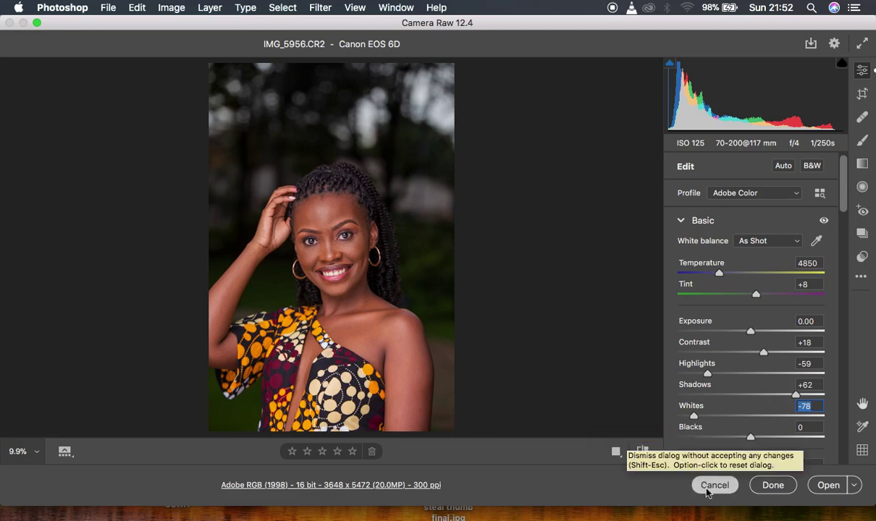
left_click_drag(752, 439, 742, 439)
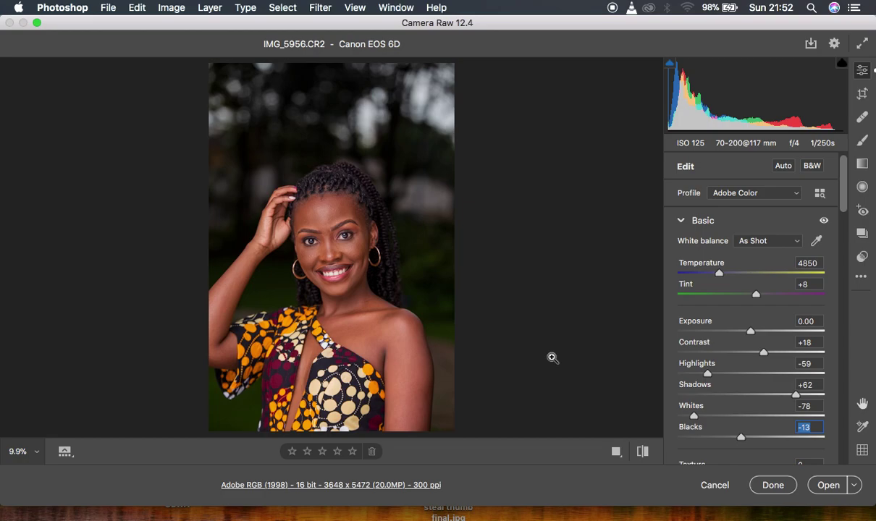
Set Clarity to +10 and Vibrance to +2.
left_click_drag(844, 201, 847, 238)
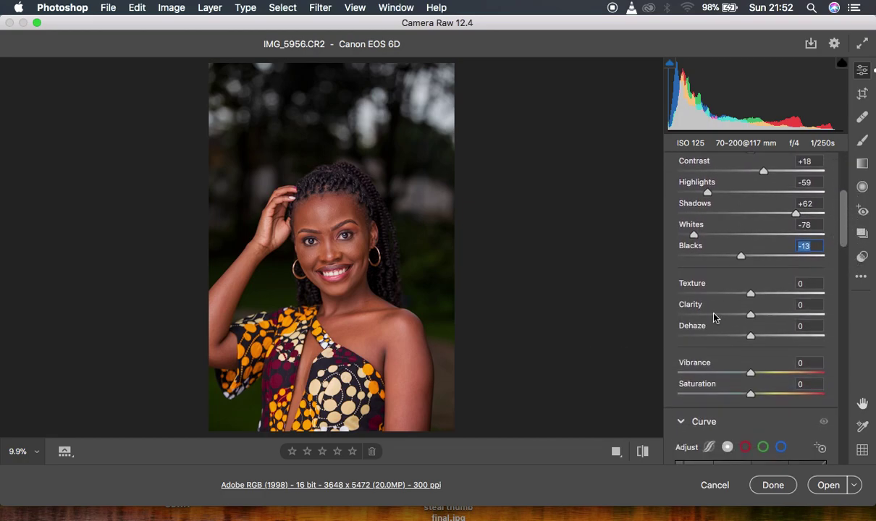
left_click_drag(751, 315, 761, 317)
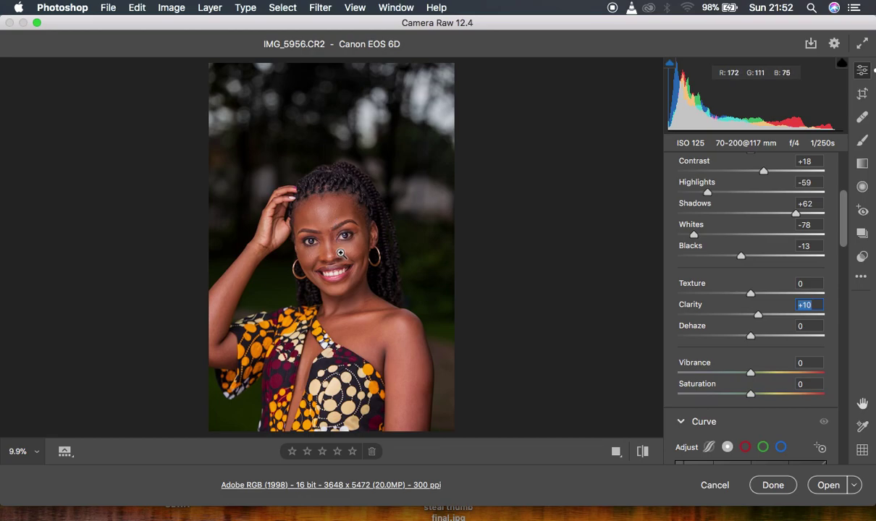
left_click_drag(751, 375, 754, 375)
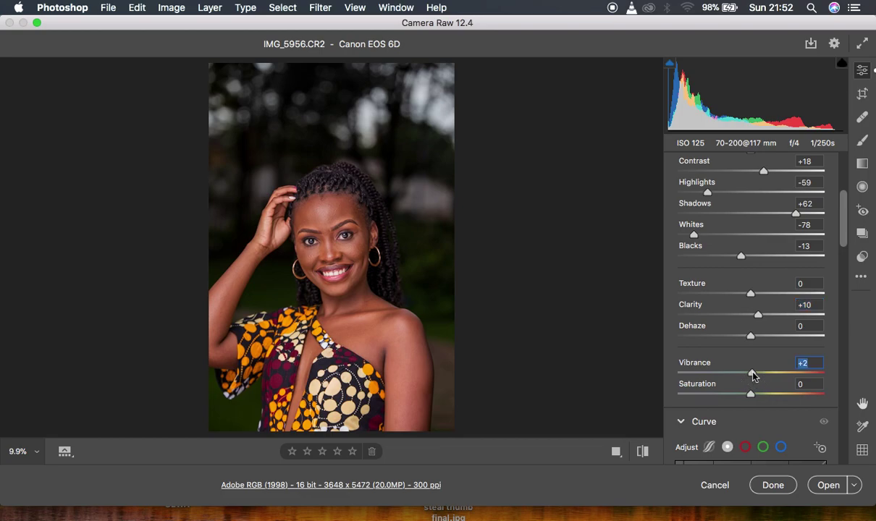
On the blue channel's point curve, move the upper end point to input 248, output 255.
scroll(775, 384, "down", 4)
scroll(790, 392, "down", 4)
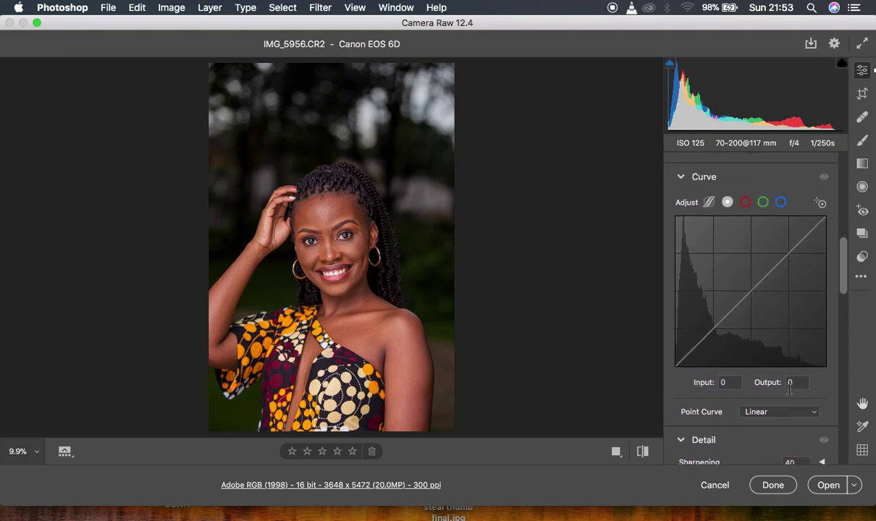
scroll(790, 392, "up", 1)
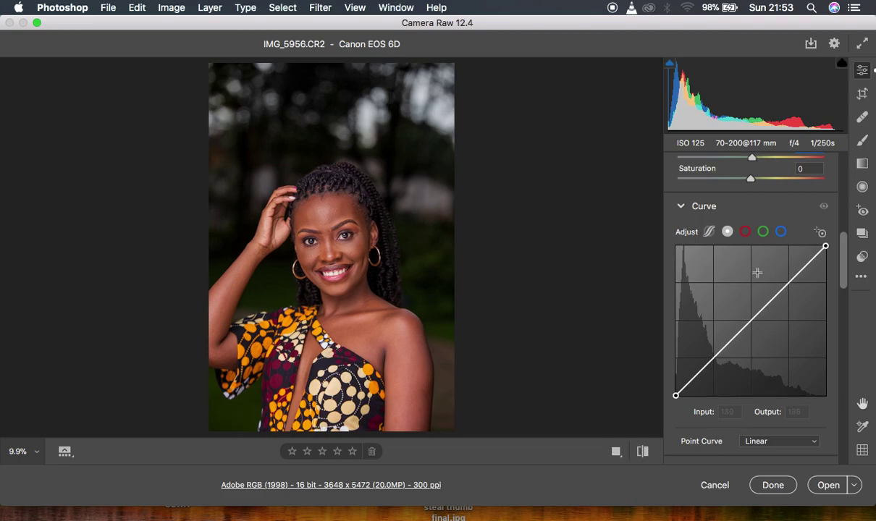
scroll(768, 322, "down", 4)
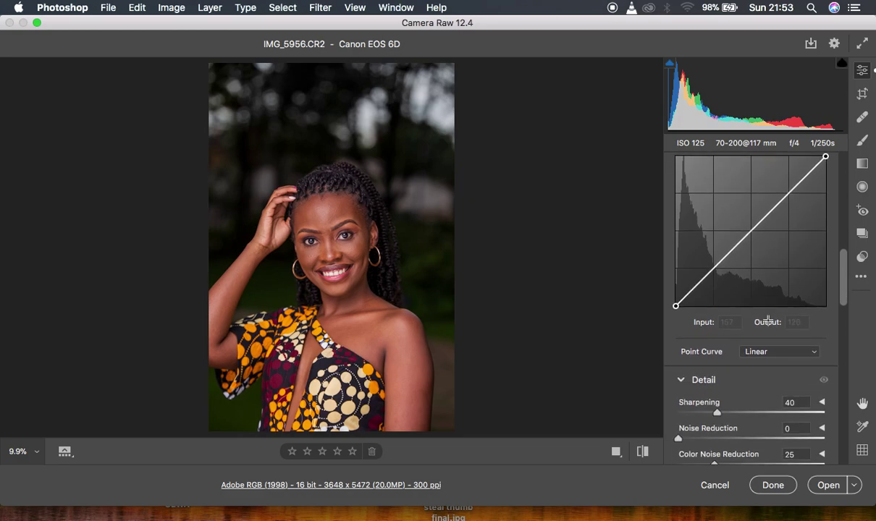
scroll(768, 320, "up", 5)
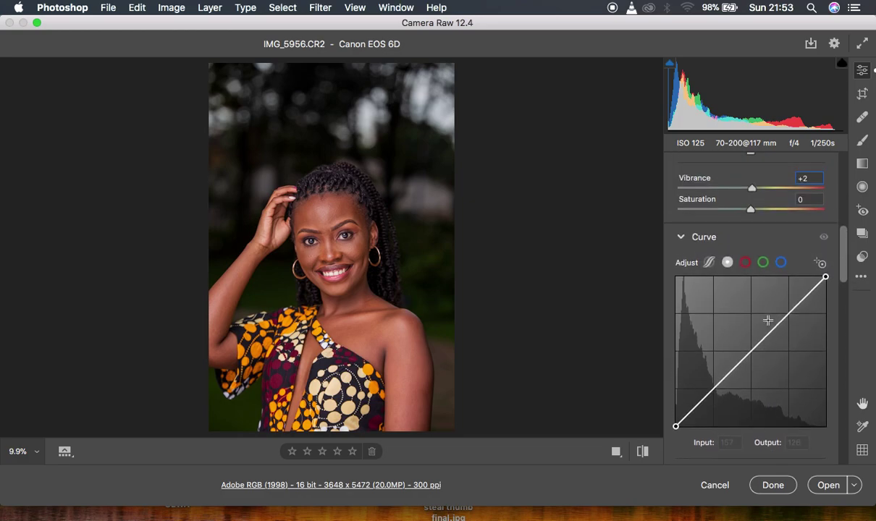
left_click(782, 264)
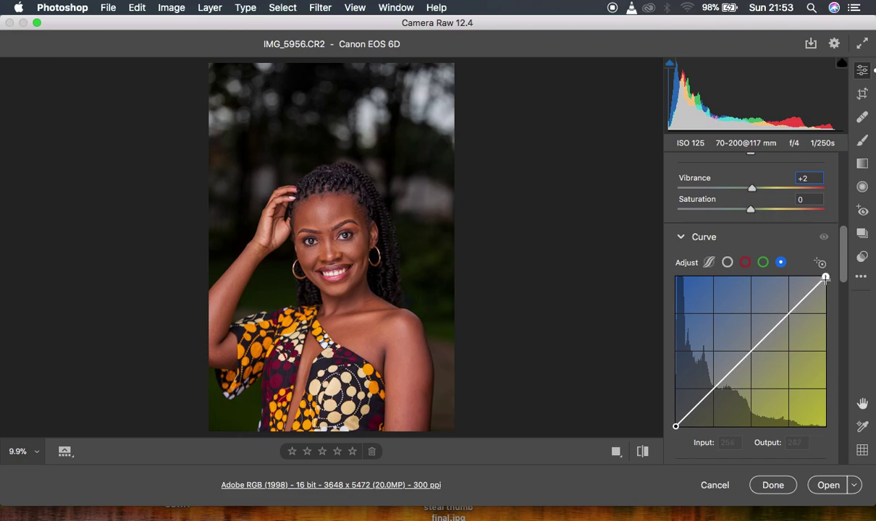
left_click(826, 277)
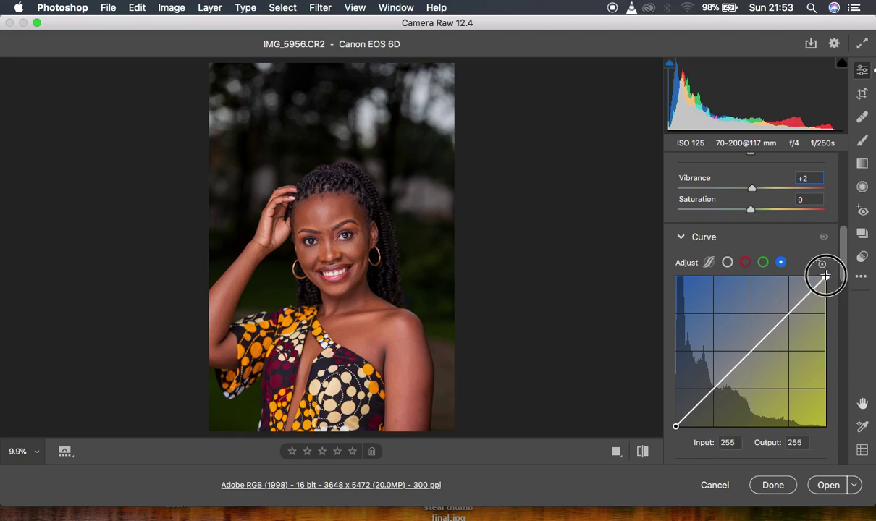
left_click_drag(825, 275, 819, 273)
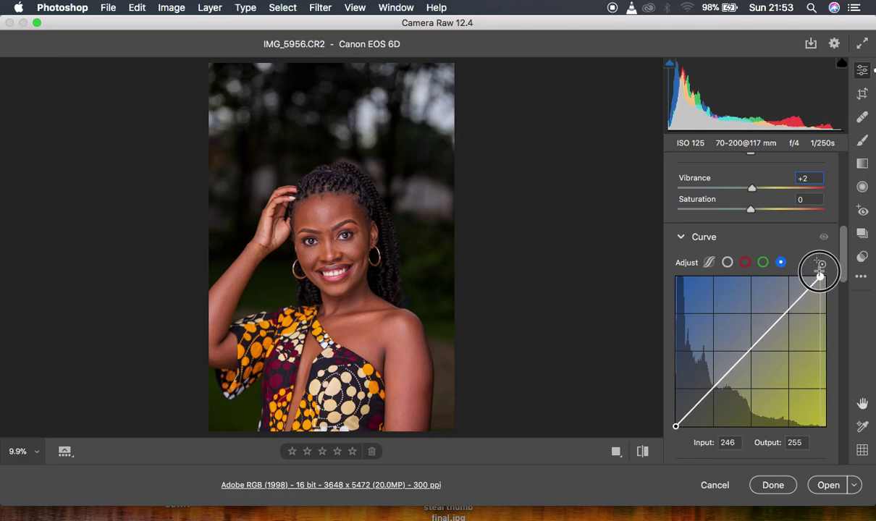
left_click_drag(819, 274, 822, 275)
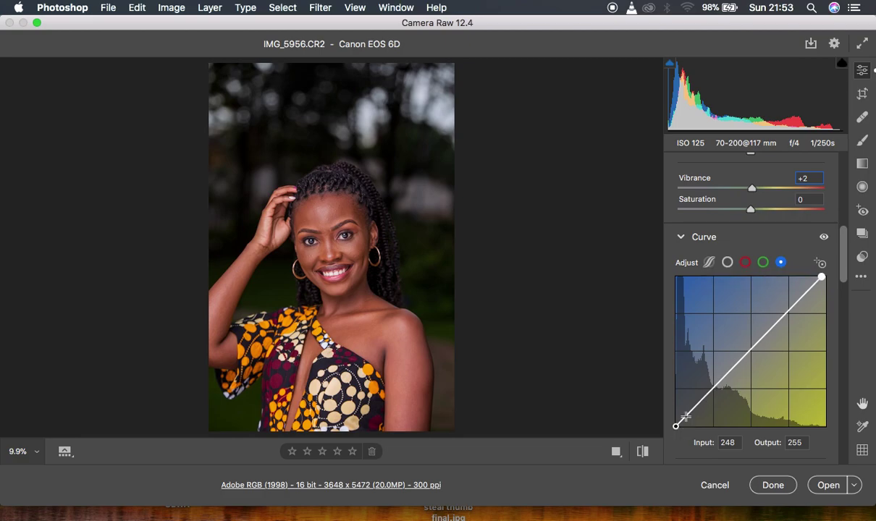
On the green channel's point curve, move the upper end point to input 243, output 255.
left_click(764, 264)
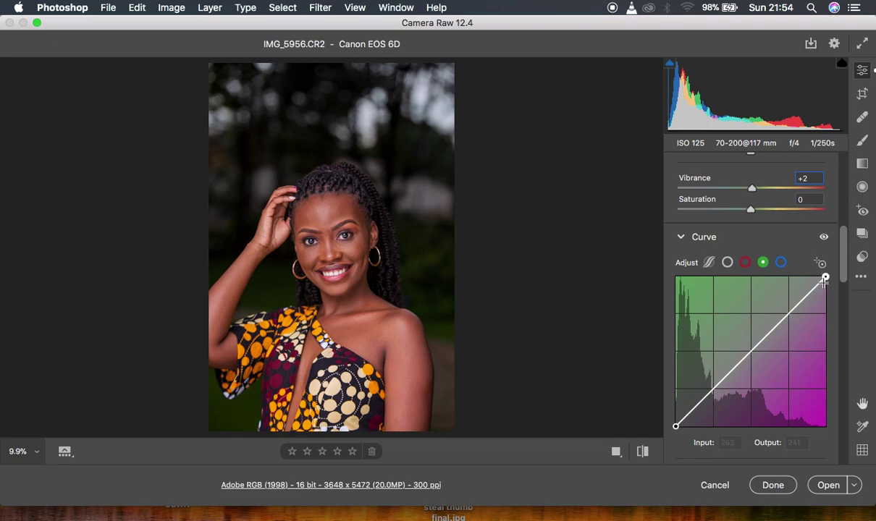
left_click_drag(825, 277, 818, 273)
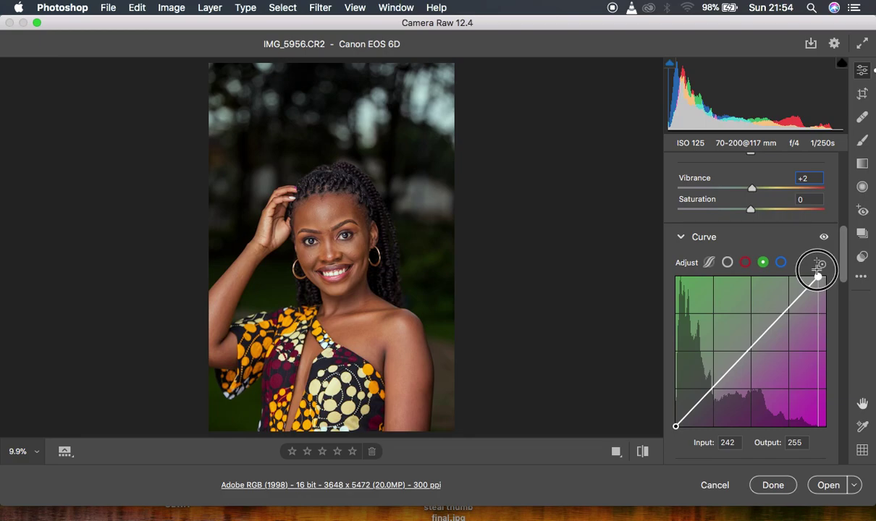
left_click_drag(818, 272, 819, 272)
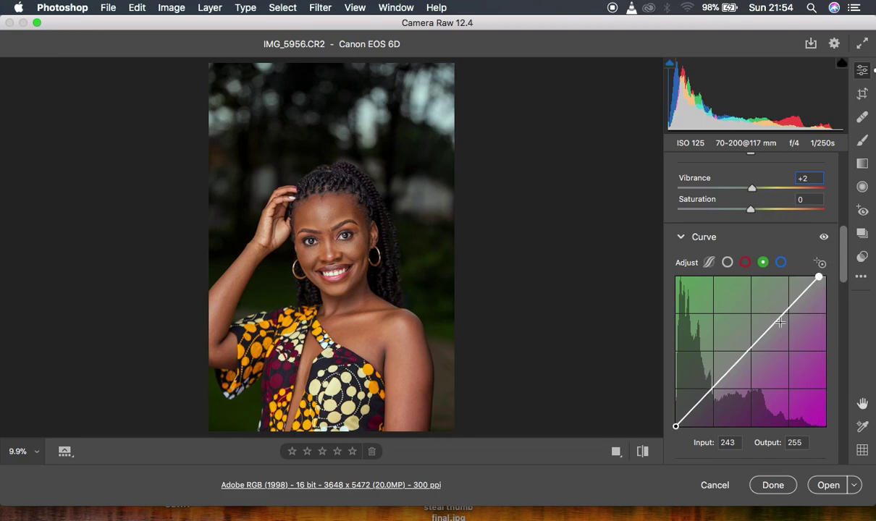
Lower the red channel curve's upper end point to input 255, output 247, and compare the photo with the original.
left_click(745, 263)
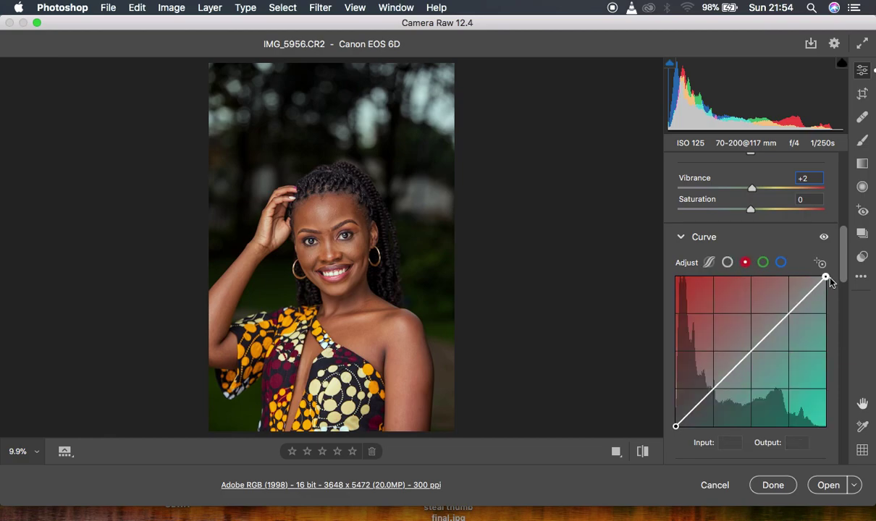
left_click_drag(825, 276, 837, 281)
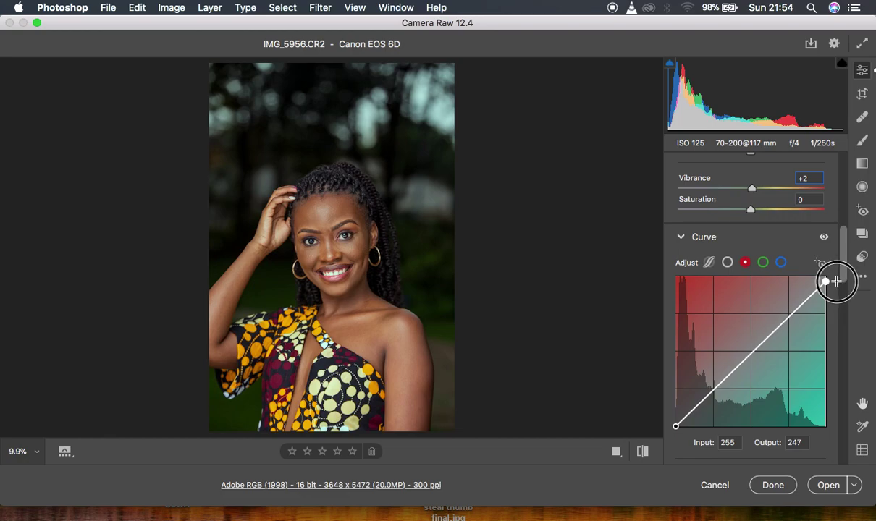
left_click(643, 451)
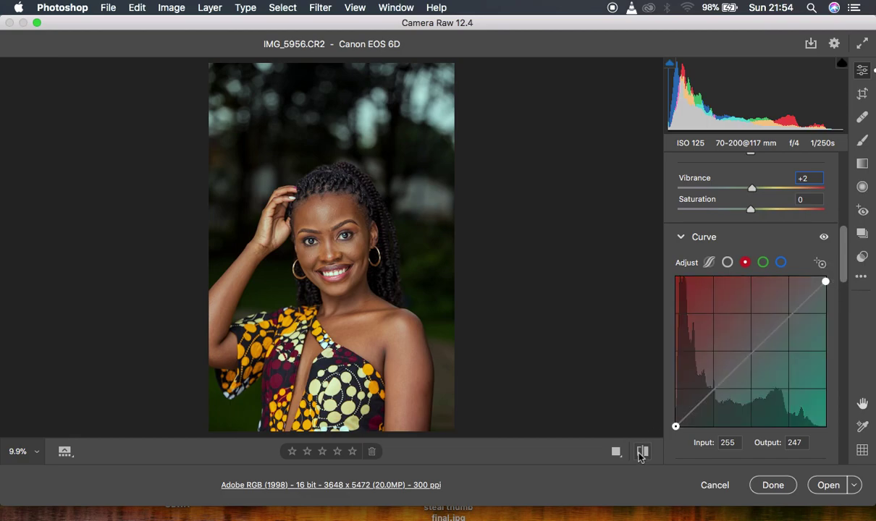
left_click(643, 452)
left_click(643, 451)
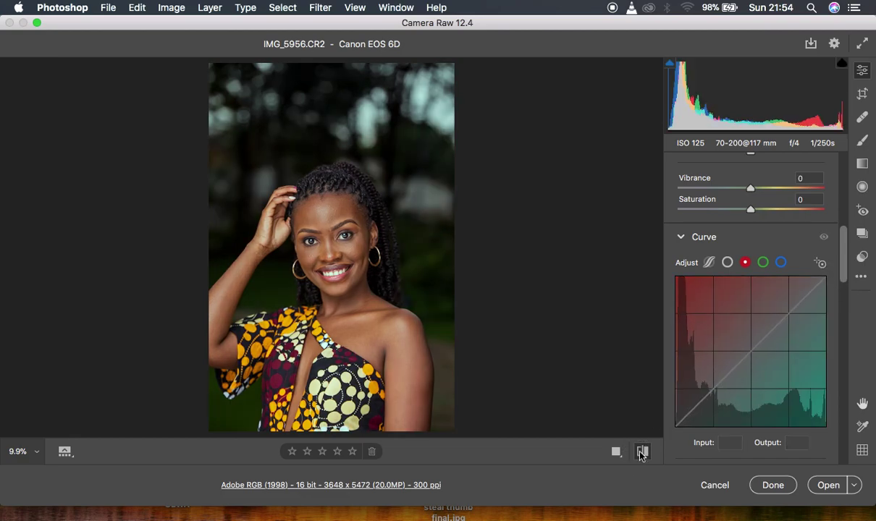
left_click(642, 452)
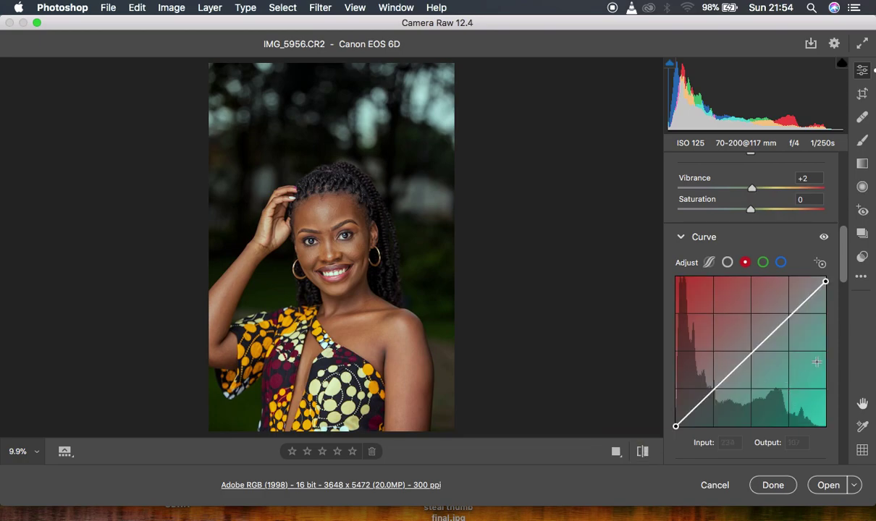
Reduce the Sharpening amount in the Detail settings.
scroll(807, 369, "down", 5)
scroll(817, 358, "down", 4)
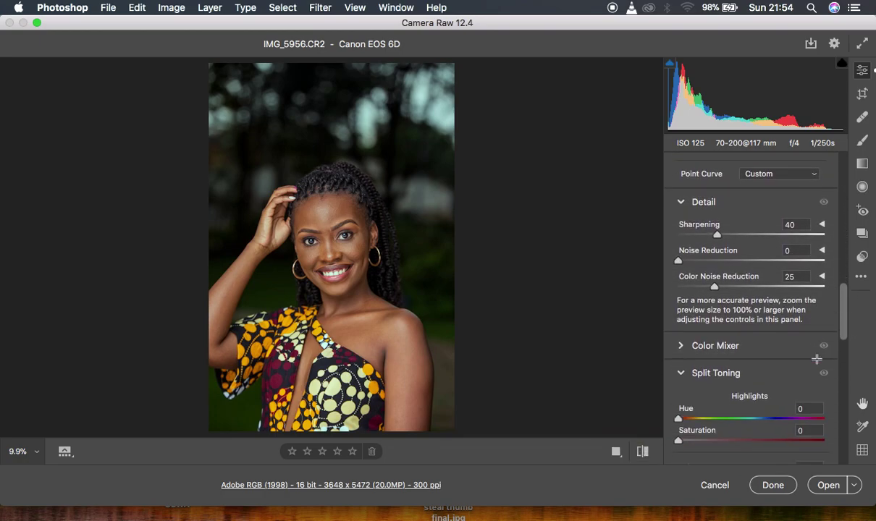
left_click_drag(717, 235, 700, 235)
Tint the split-toning highlights with Hue 194 and Saturation 19.
scroll(766, 283, "down", 6)
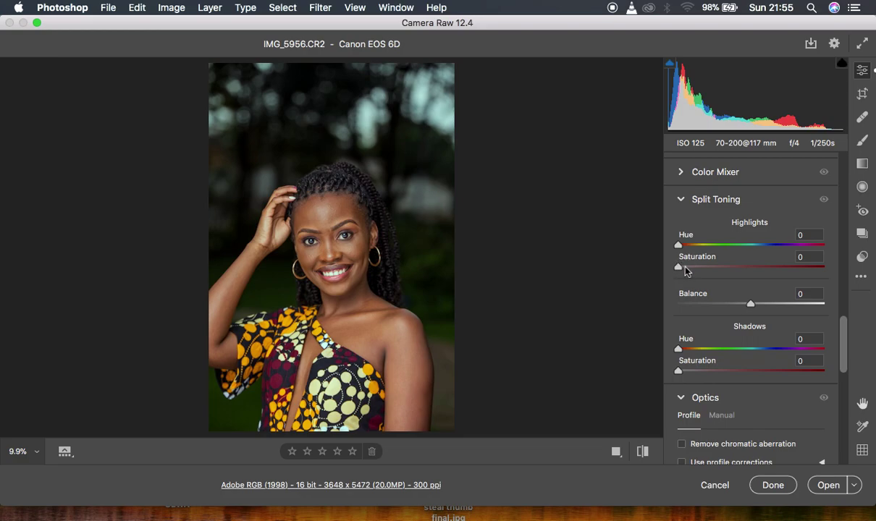
left_click_drag(683, 268, 705, 268)
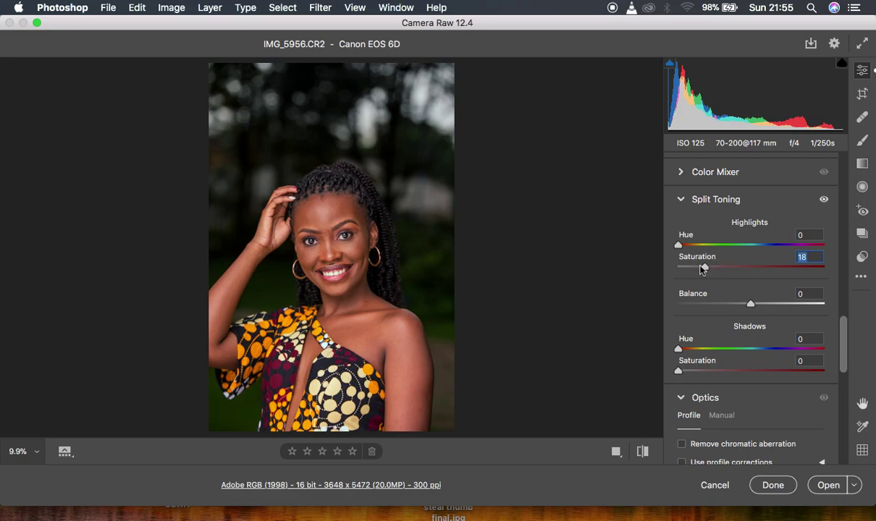
left_click_drag(681, 249, 709, 248)
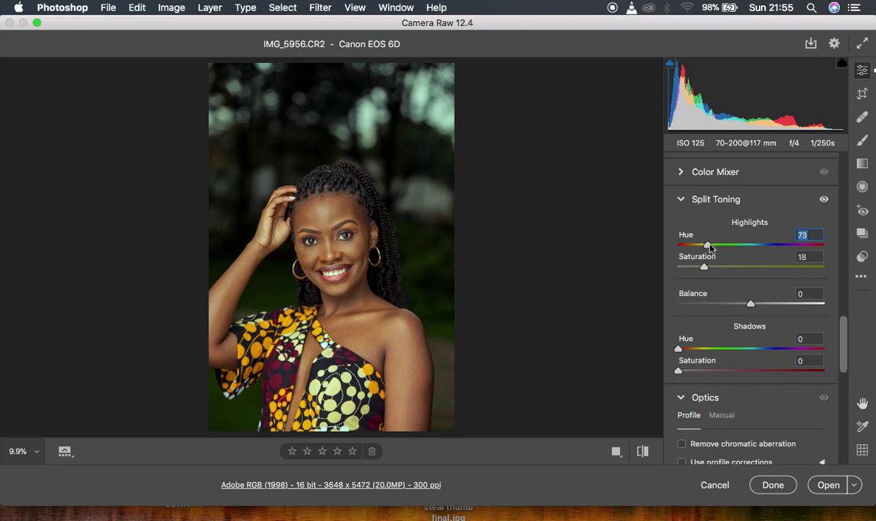
left_click_drag(710, 247, 759, 247)
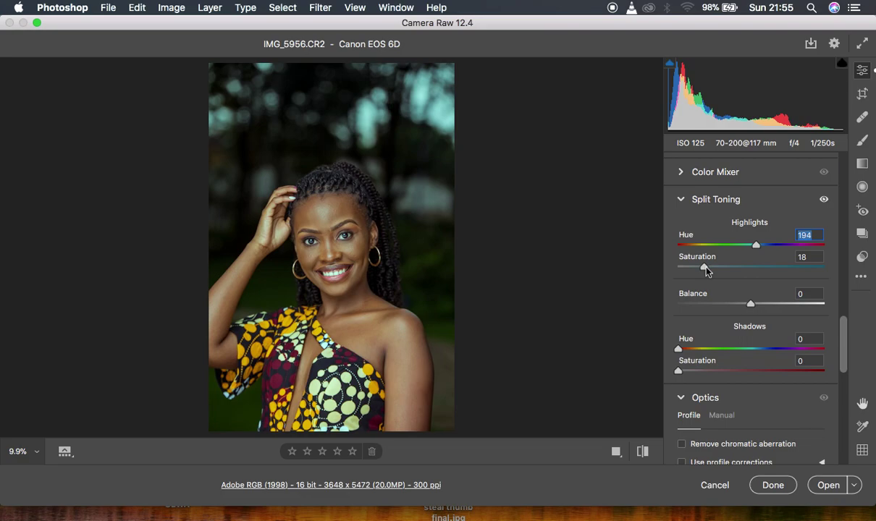
left_click_drag(706, 269, 709, 269)
Tint the split-toning shadows with Hue 188 and Saturation 5, and compare the photo with its default settings.
left_click_drag(681, 373, 687, 371)
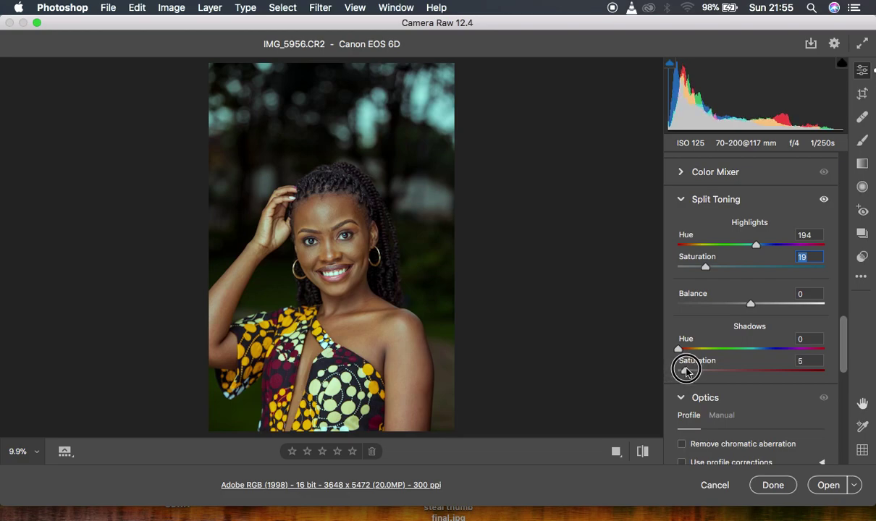
left_click_drag(687, 371, 688, 371)
left_click_drag(681, 351, 759, 358)
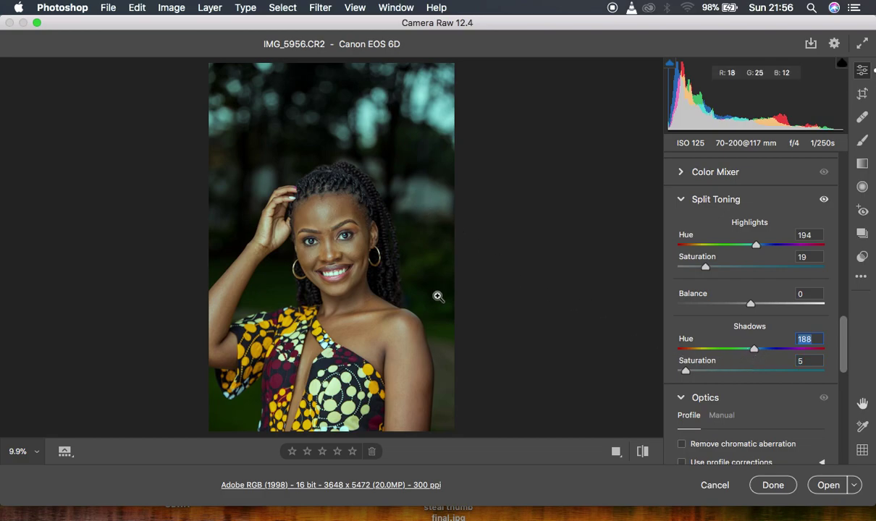
left_click(643, 451)
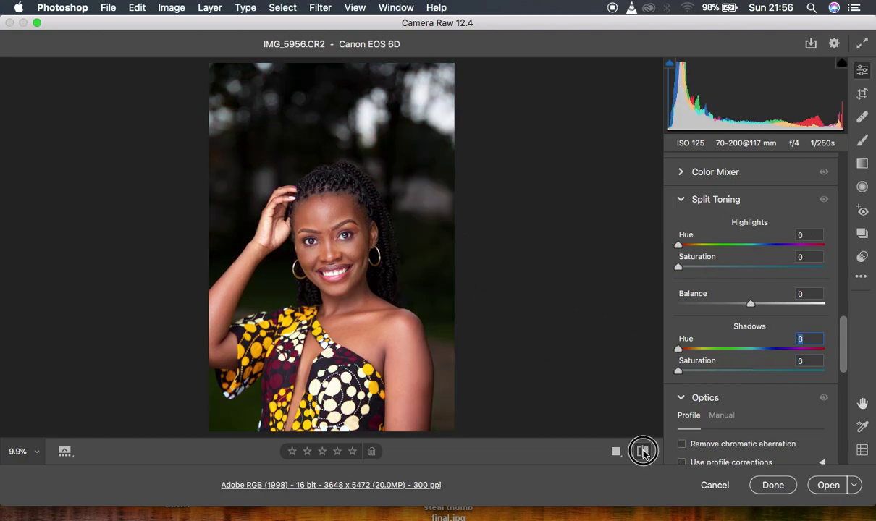
left_click(643, 451)
left_click(643, 451)
left_click(643, 451)
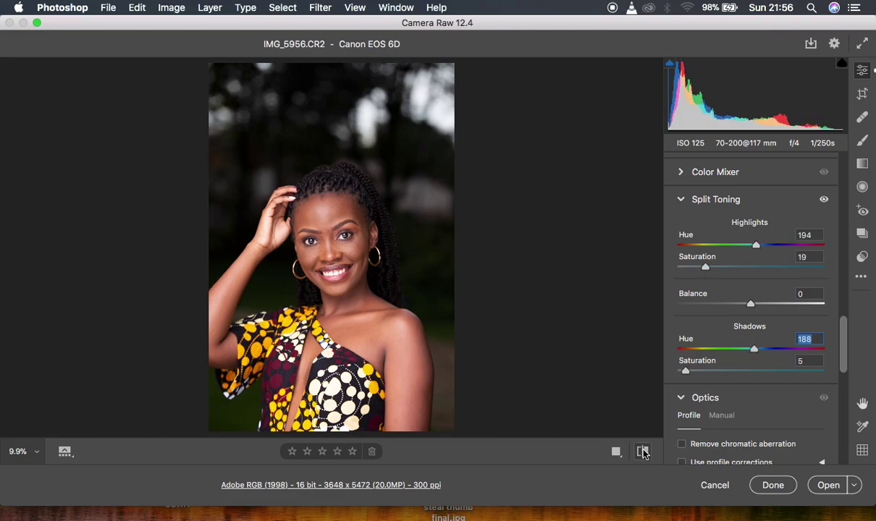
Lower the Oranges luminance to -8 in the Color Mixer's HSL adjustments.
scroll(799, 391, "down", 10)
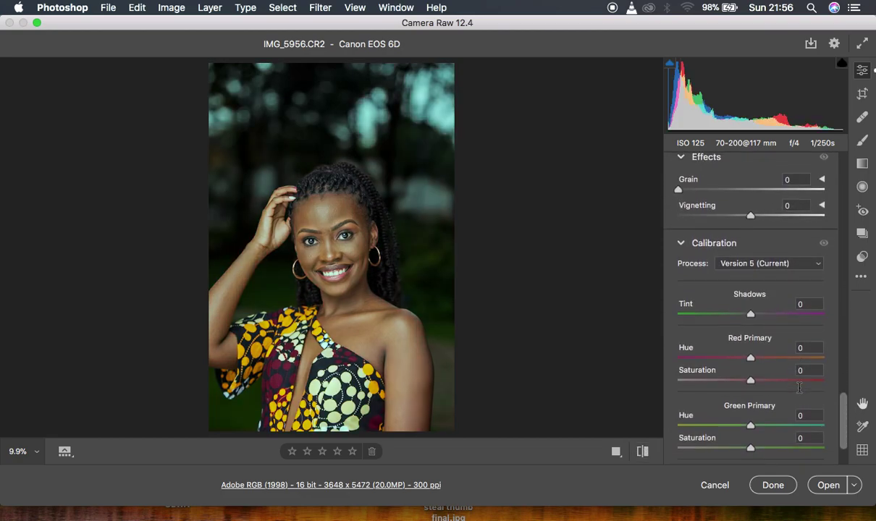
scroll(800, 388, "up", 10)
scroll(799, 388, "up", 4)
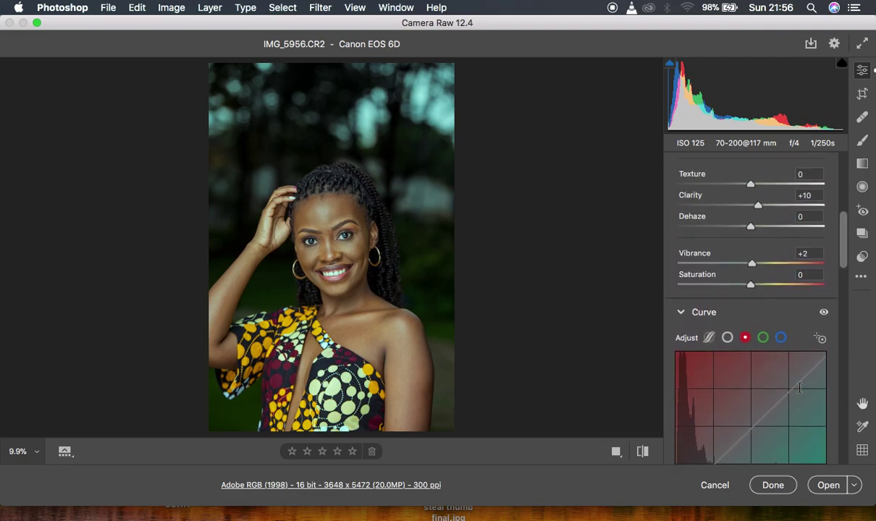
scroll(800, 388, "down", 6)
scroll(800, 388, "down", 6)
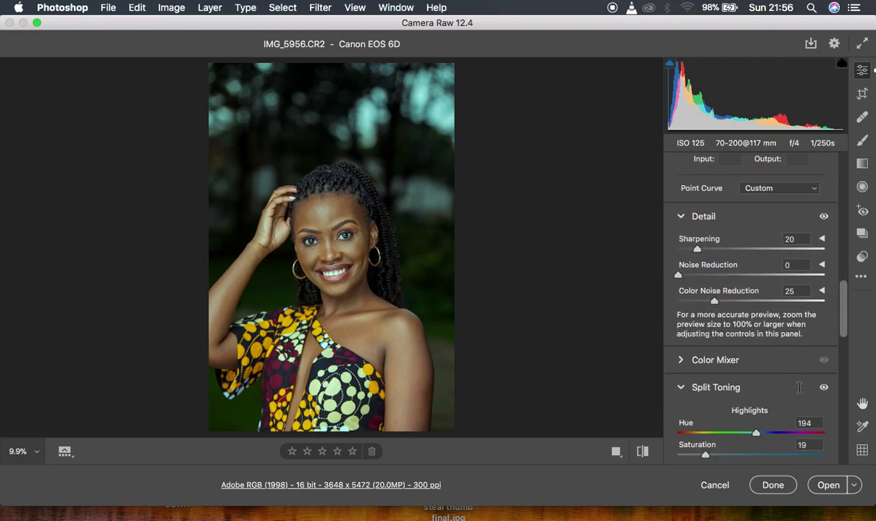
left_click(681, 273)
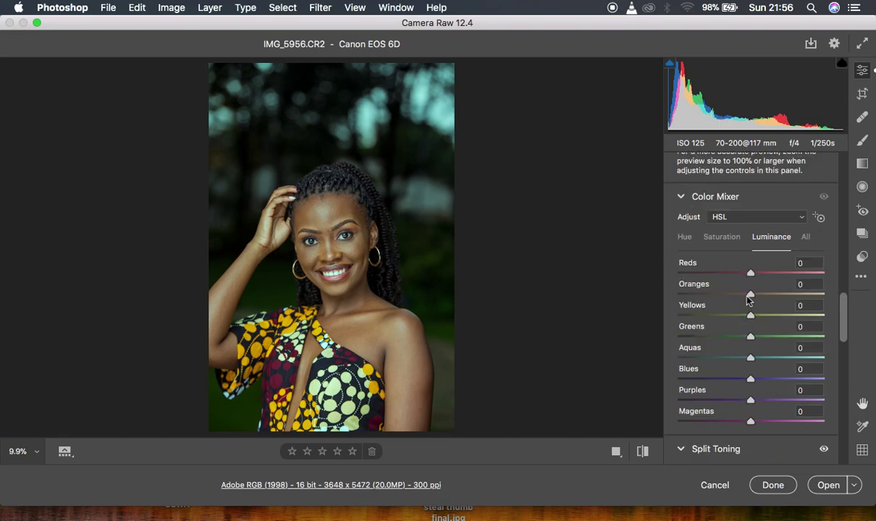
mouse_move(751, 295)
left_mouse_down()
mouse_move(735, 295)
mouse_move(747, 297)
left_mouse_up()
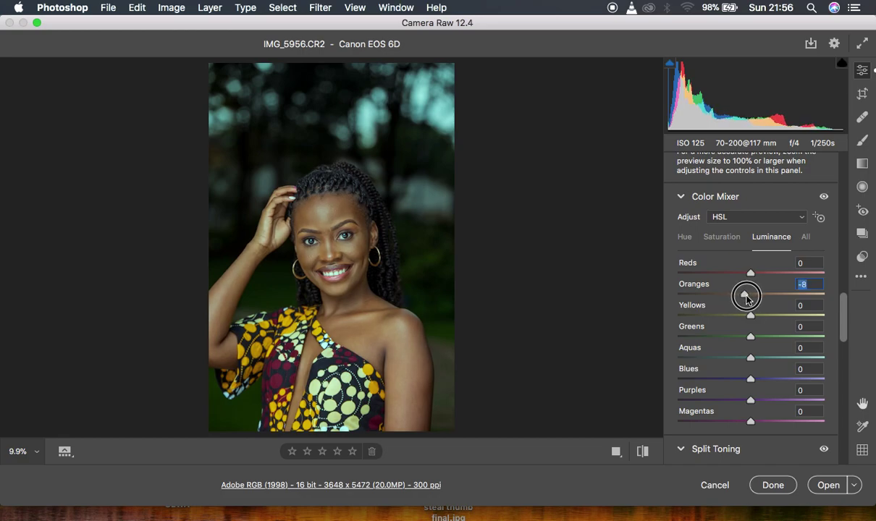
left_click_drag(747, 297, 745, 294)
Try small shifts of the Oranges hue in the Color Mixer's HSL adjustments.
left_click(684, 237)
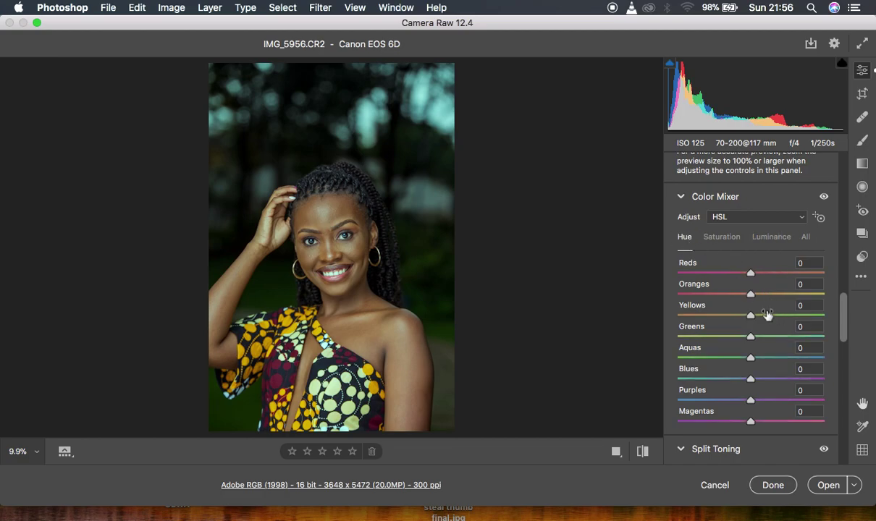
left_click_drag(751, 298, 750, 299)
left_click_drag(749, 297, 752, 276)
Raise the Oranges saturation to +2 and compare the graded portrait with its default settings.
left_click(726, 242)
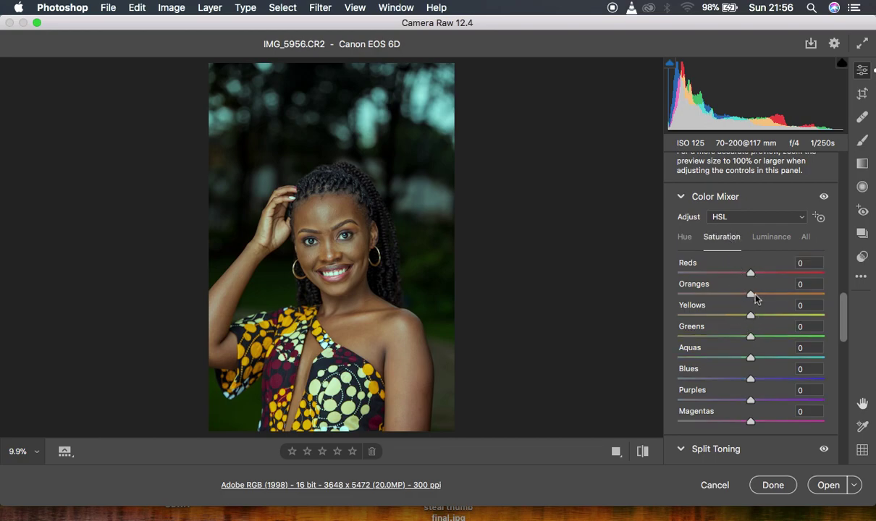
left_click_drag(752, 295, 752, 295)
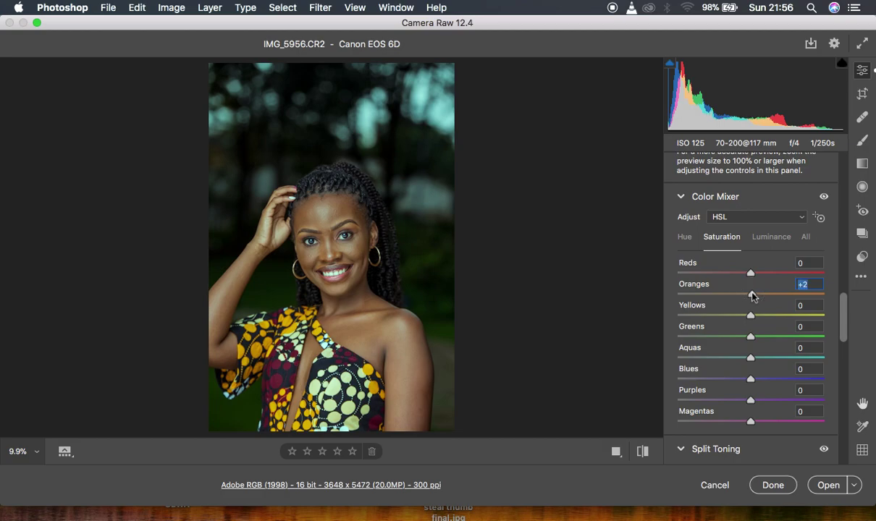
left_click(642, 452)
left_click(643, 452)
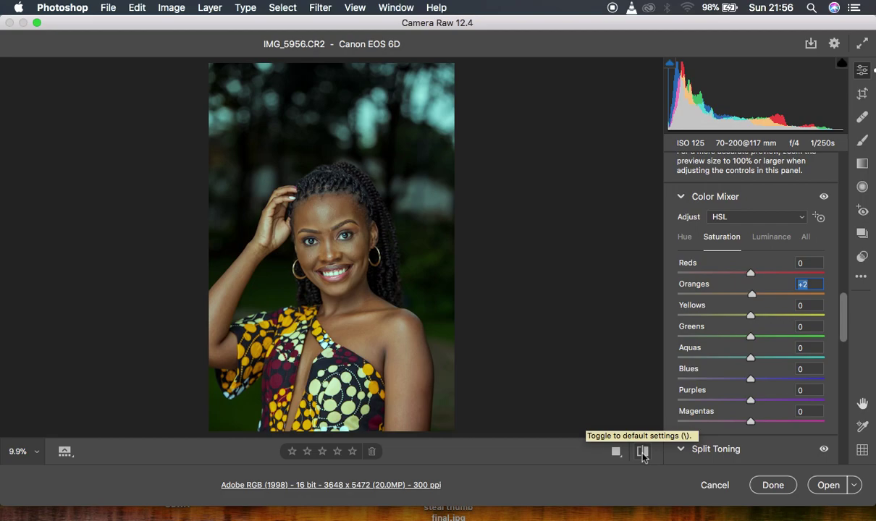
left_click(642, 453)
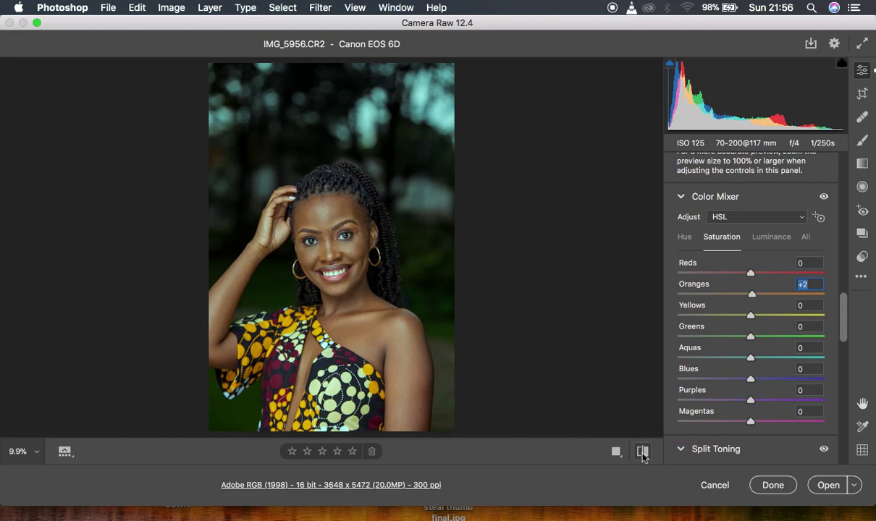